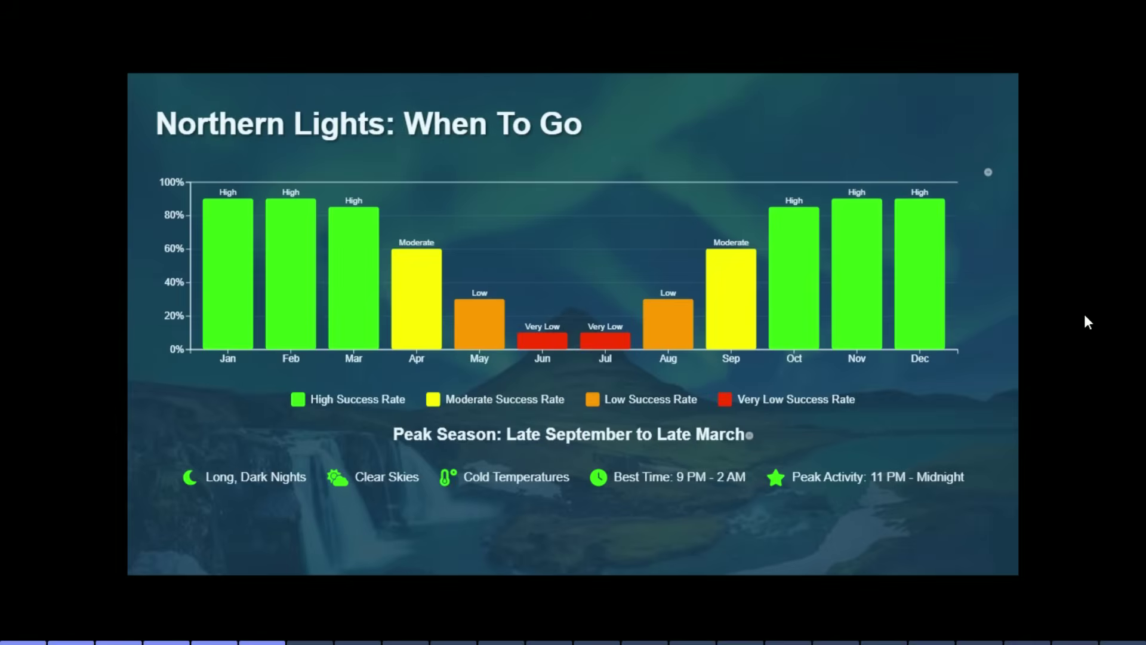
# Advance the Iceland slideshow past the When To Go, ice cave and glacier slides, then exit full screen
pyautogui.press('Right')
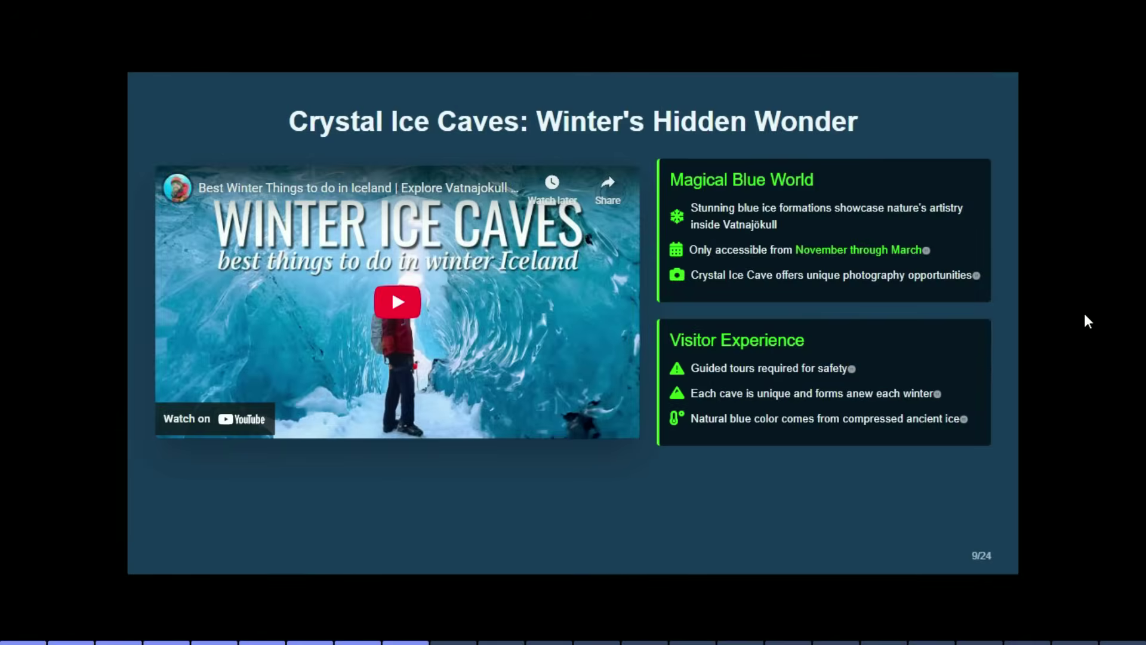
pyautogui.press('Right')
pyautogui.press('Right')
pyautogui.press('Right')
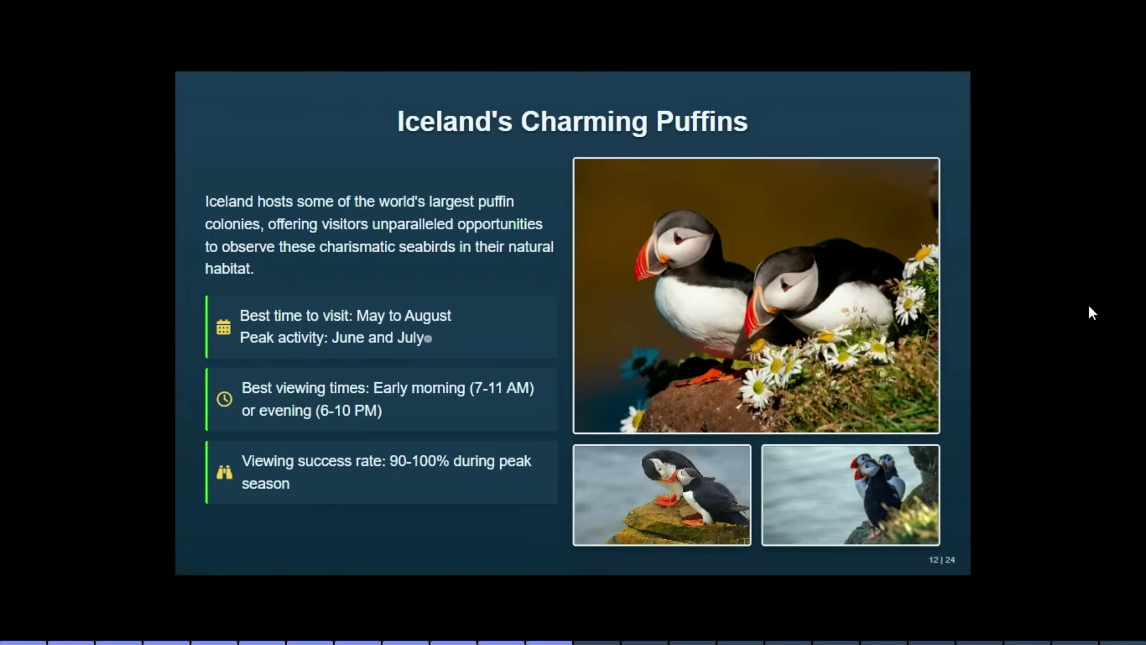
pyautogui.press('Escape')
pyautogui.scroll(5, 1036, 349)
# Close the full-screen Iceland slideshow
pyautogui.click(1048, 132)
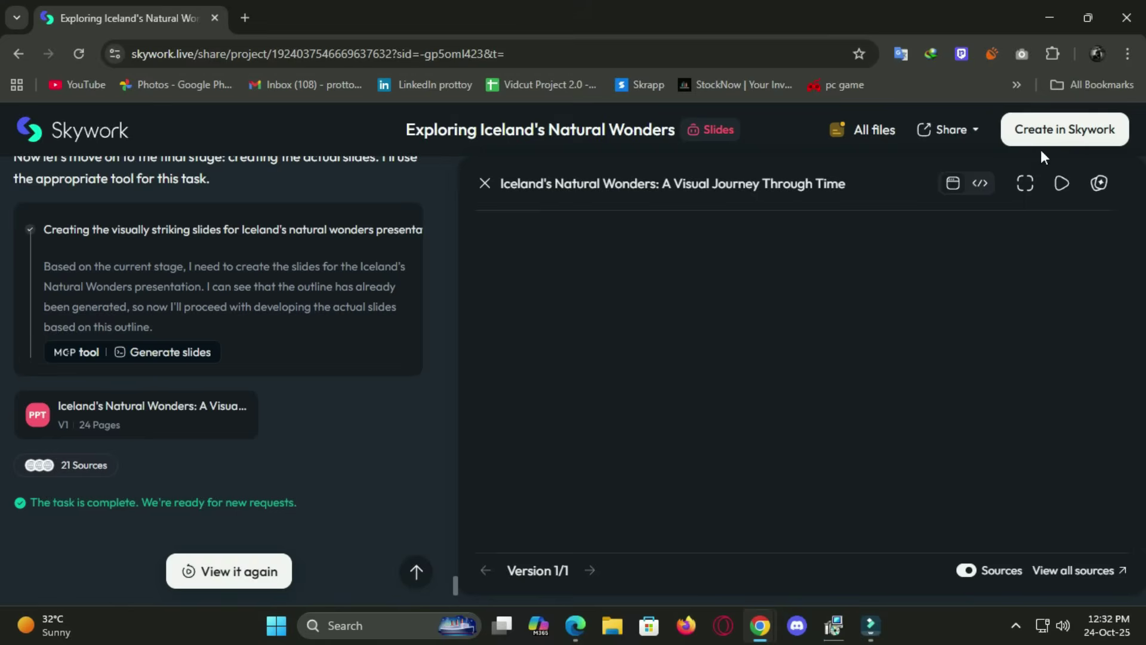
pyautogui.scroll(-5, 1130, 311)
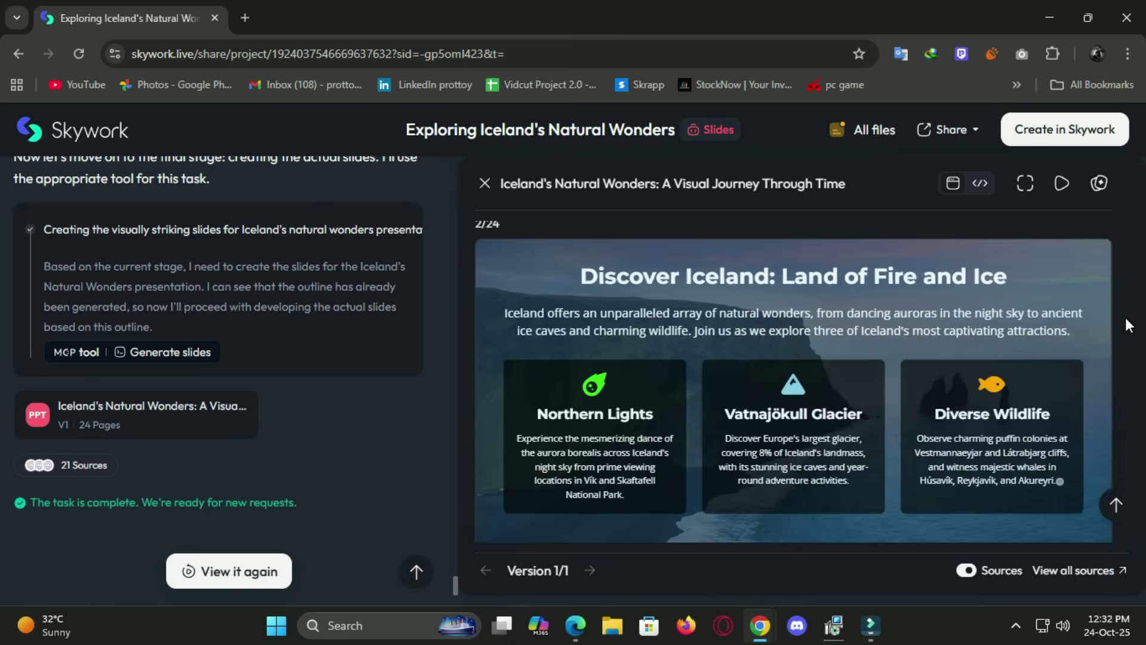
pyautogui.scroll(-5, 1039, 376)
pyautogui.scroll(-5, 1061, 376)
pyautogui.scroll(-5, 1064, 376)
pyautogui.scroll(-3, 1067, 375)
pyautogui.scroll(-5, 1069, 376)
pyautogui.scroll(-5, 1073, 378)
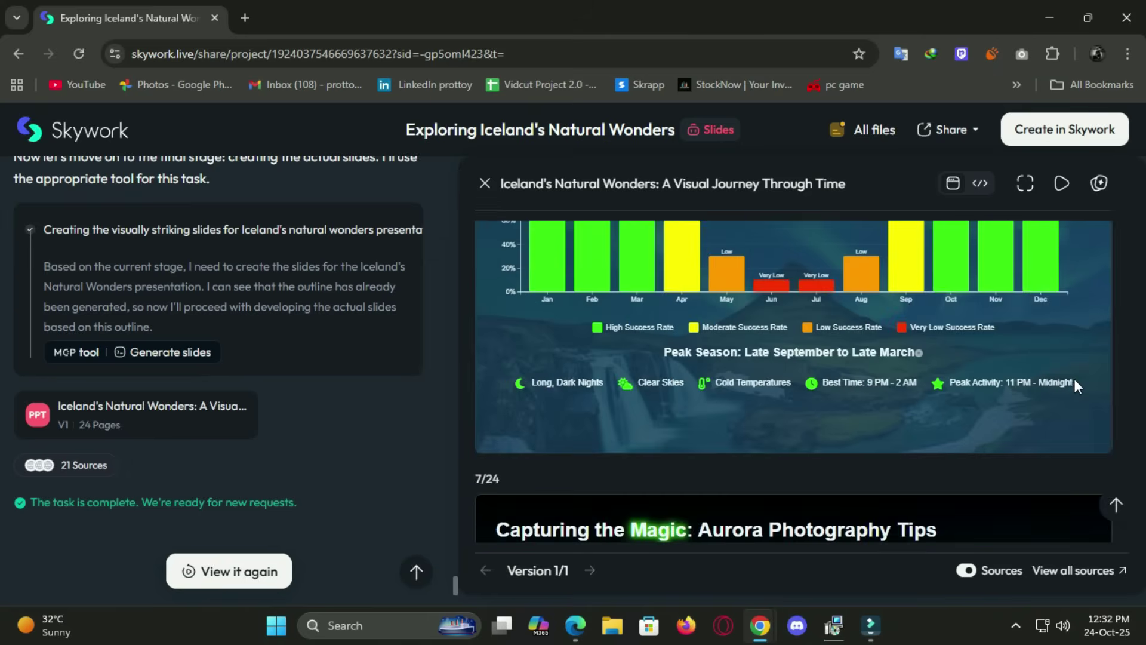
pyautogui.scroll(-5, 1075, 379)
pyautogui.scroll(-3, 1076, 380)
pyautogui.scroll(-5, 1081, 381)
pyautogui.scroll(-5, 1089, 387)
pyautogui.scroll(-5, 1092, 392)
pyautogui.scroll(-4, 1091, 394)
pyautogui.scroll(-5, 1092, 400)
pyautogui.scroll(-5, 1096, 400)
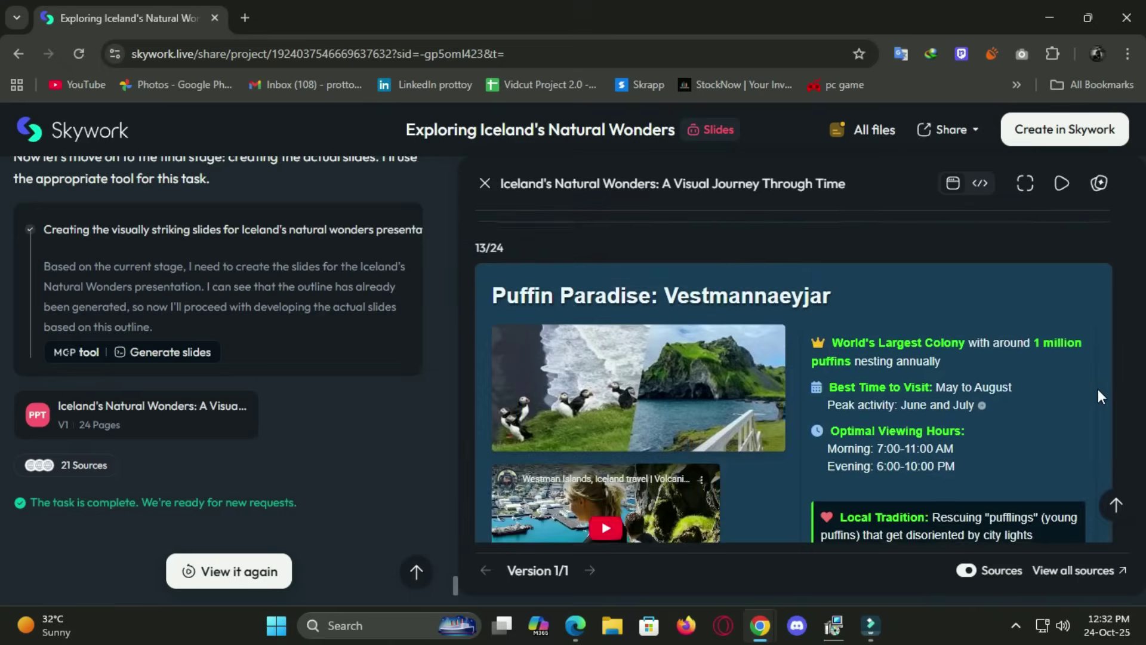
pyautogui.scroll(-5, 1099, 399)
pyautogui.scroll(-4, 1099, 399)
pyautogui.scroll(-5, 1102, 399)
pyautogui.scroll(-5, 1105, 401)
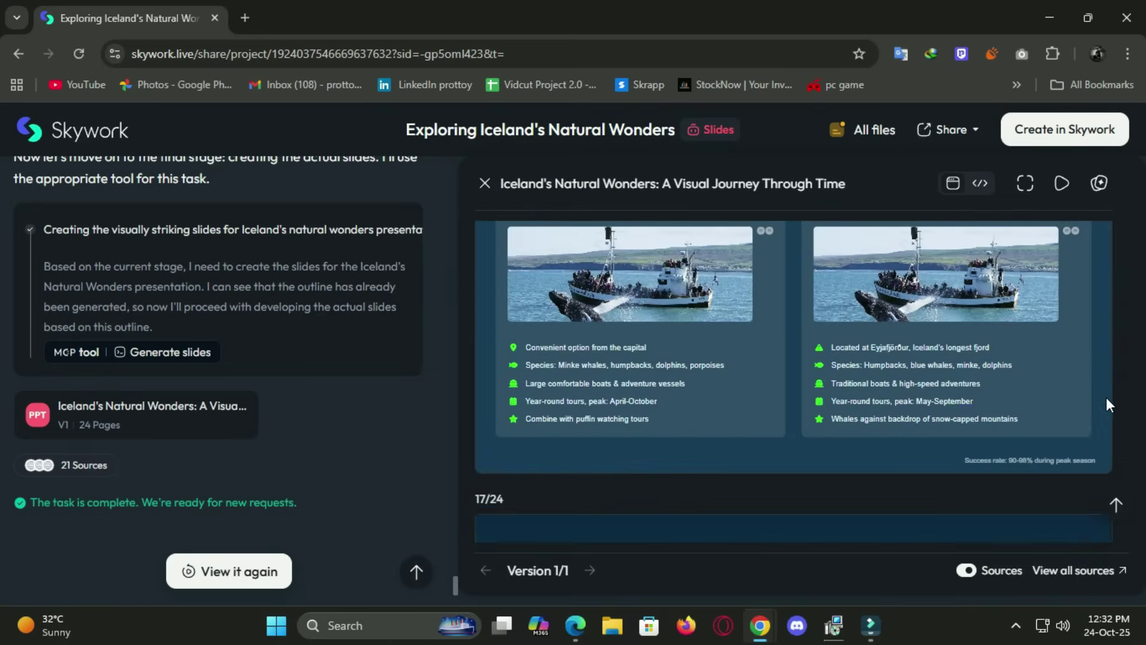
pyautogui.scroll(-5, 1108, 405)
pyautogui.scroll(-2, 1112, 404)
pyautogui.scroll(-5, 1112, 404)
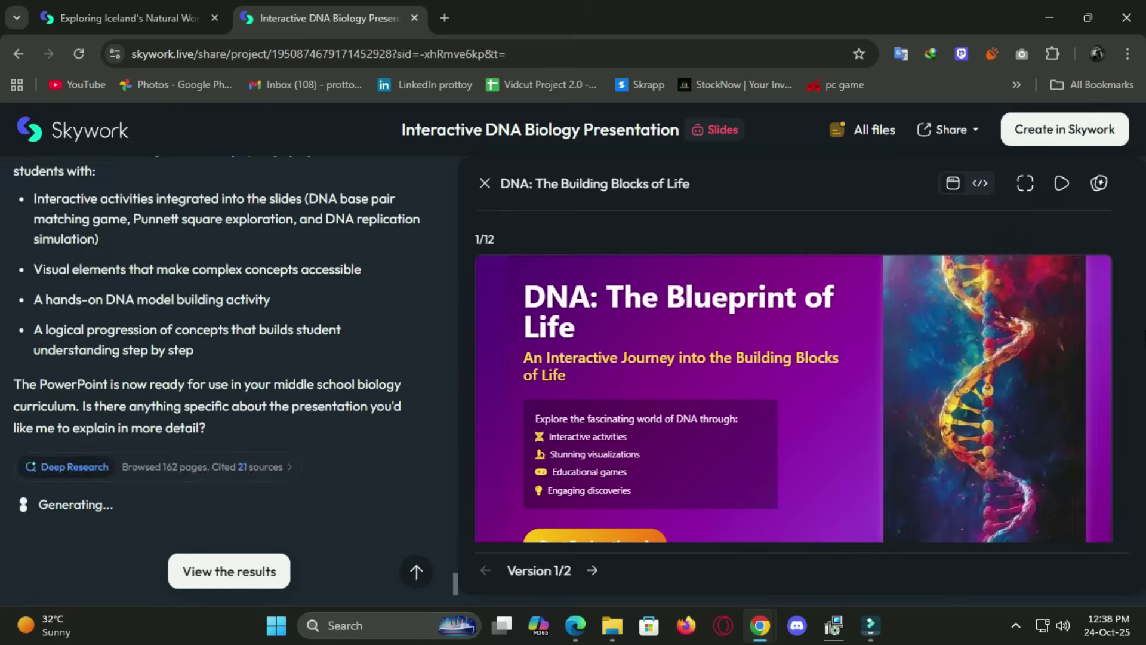
pyautogui.scroll(-2, 1063, 433)
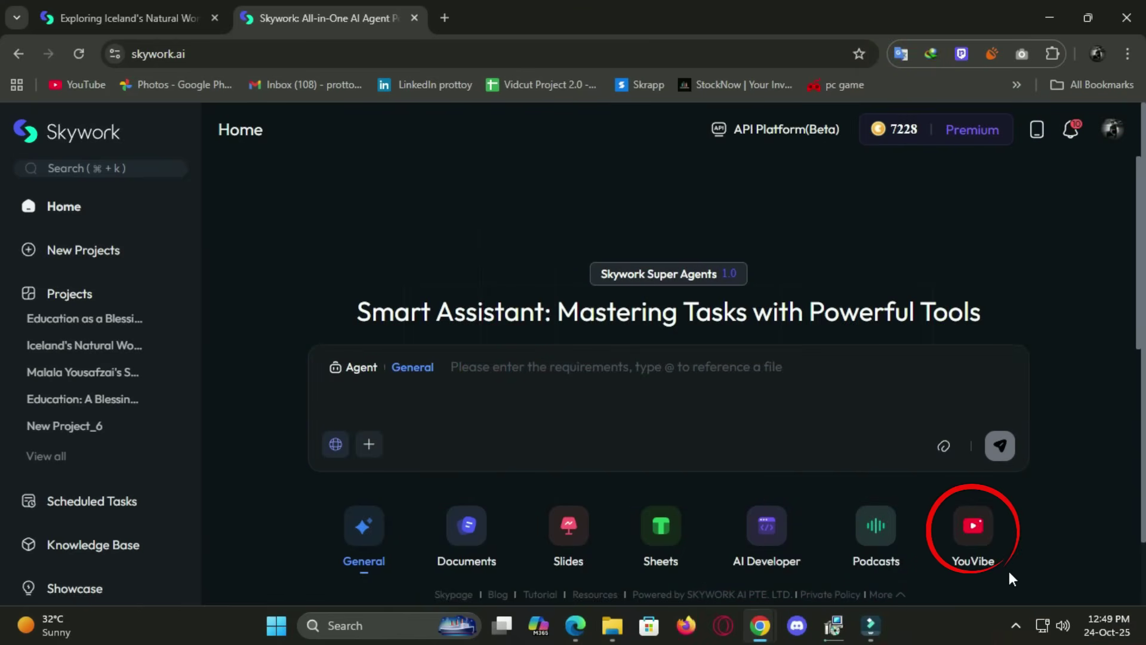
# Switch to the YouVibe agent and play the female_leadership_podcast
pyautogui.click(970, 533)
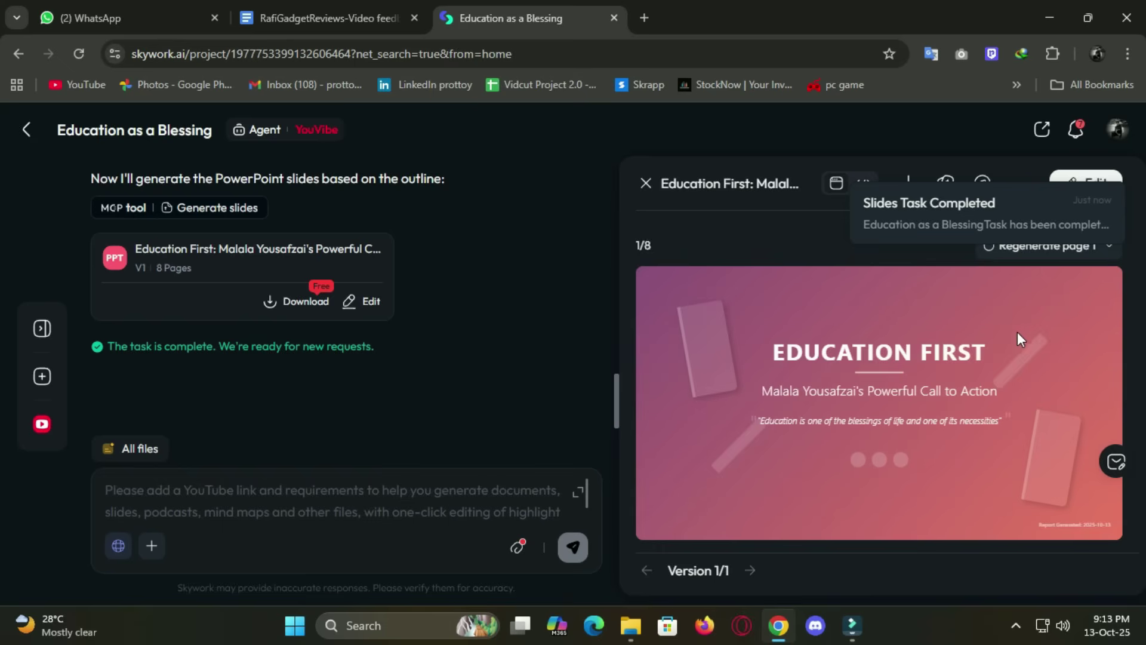
pyautogui.scroll(-3, 1019, 338)
pyautogui.scroll(-3, 1021, 342)
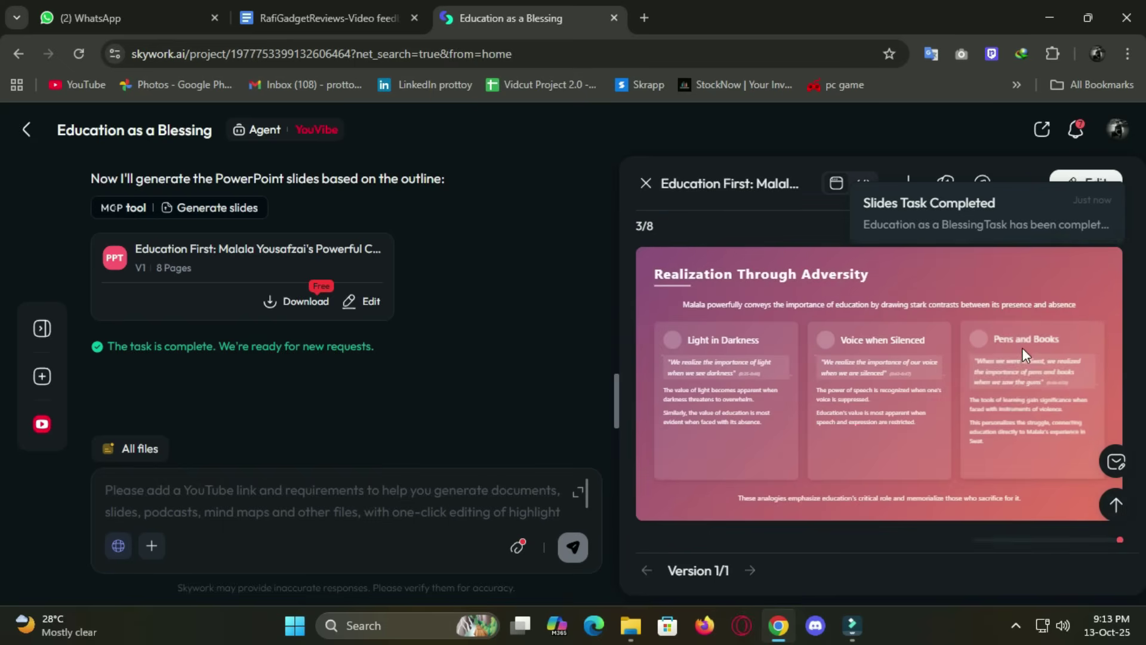
pyautogui.scroll(-3, 1104, 284)
pyautogui.scroll(-3, 1102, 294)
pyautogui.scroll(-3, 1100, 297)
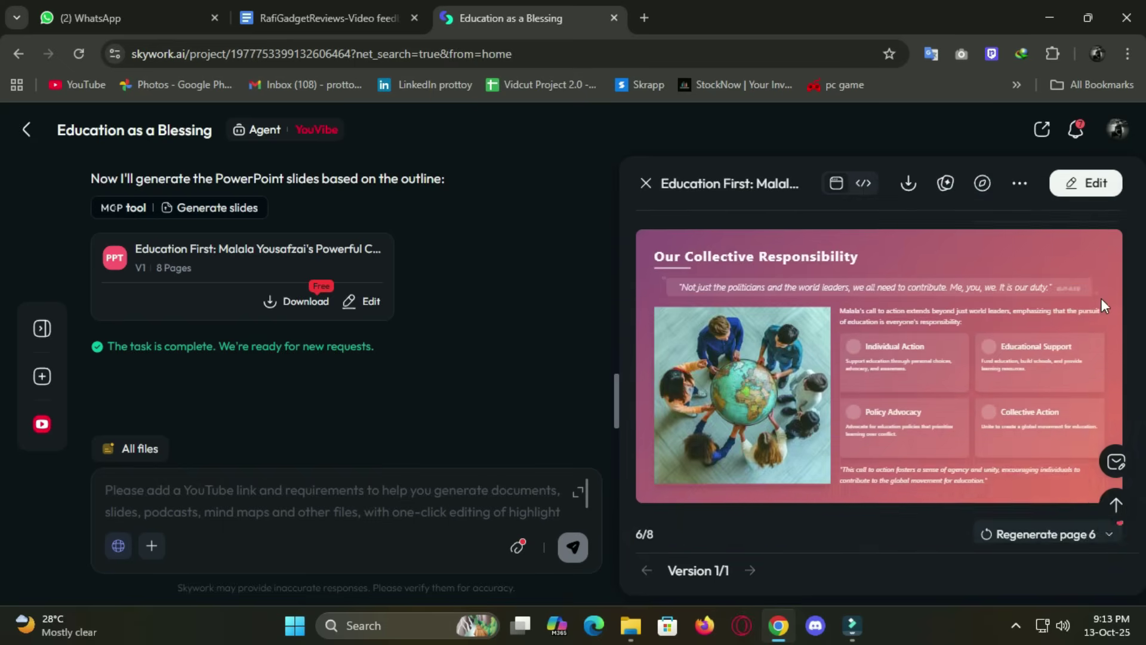
pyautogui.scroll(-2, 1101, 301)
pyautogui.scroll(-3, 1101, 300)
pyautogui.scroll(-3, 1099, 302)
pyautogui.scroll(-3, 1101, 305)
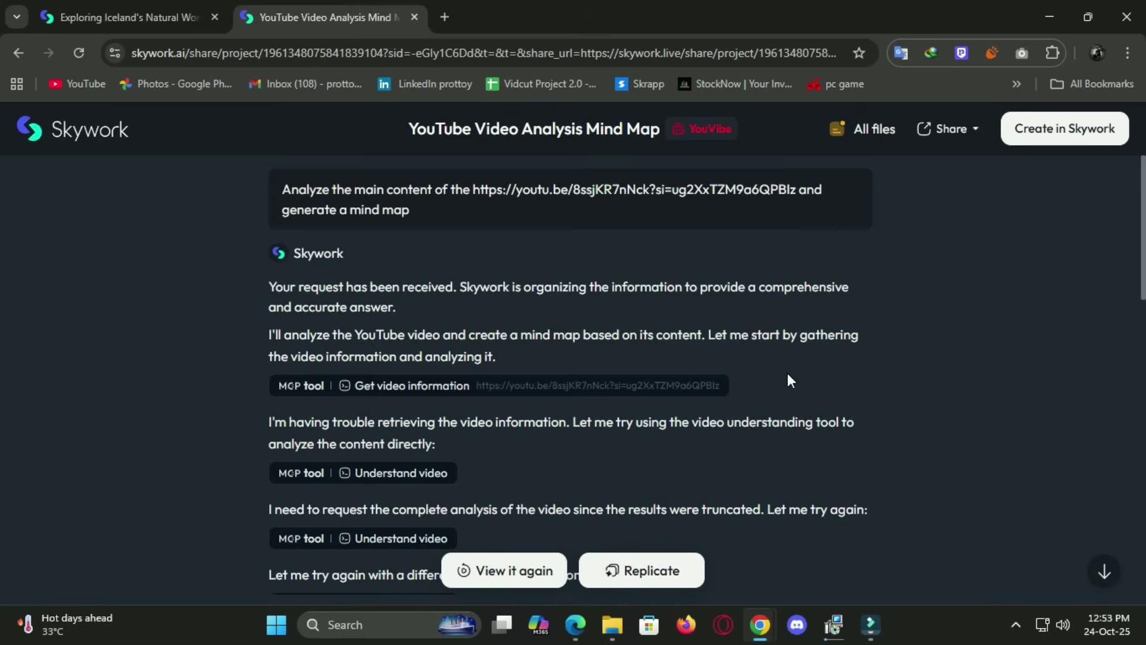
pyautogui.scroll(-3, 782, 384)
pyautogui.scroll(-3, 711, 439)
pyautogui.scroll(-3, 723, 445)
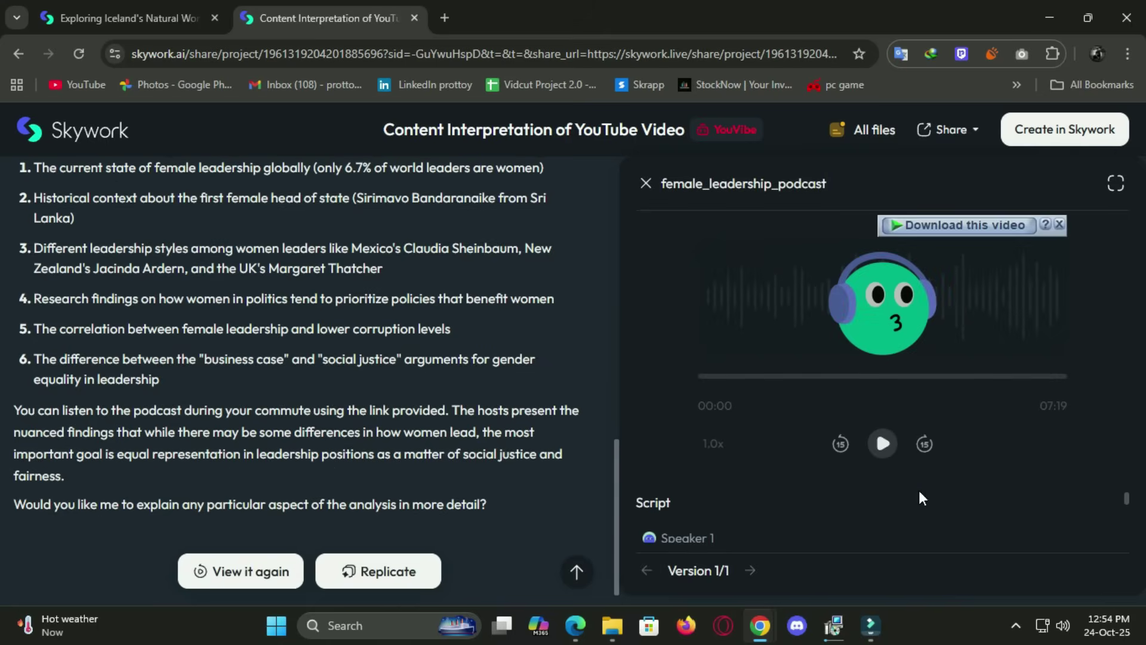
pyautogui.click(879, 446)
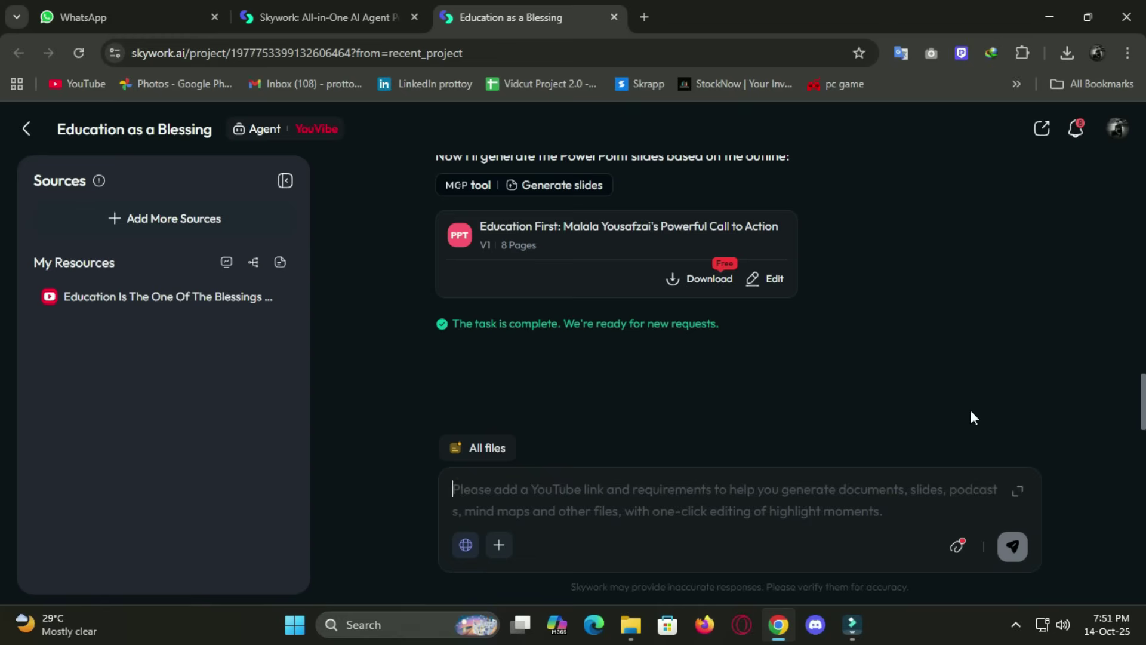
pyautogui.write('why edu')
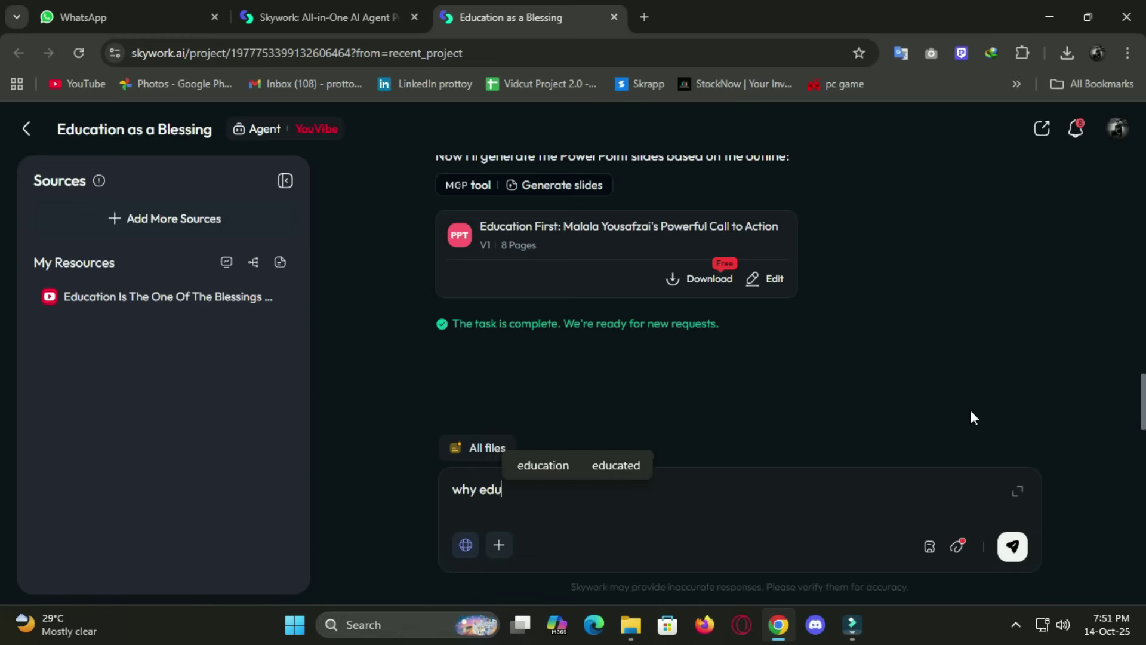
pyautogui.write('ing')
# Send the question 'why education is blessing' about the Malala video
pyautogui.press('Return')
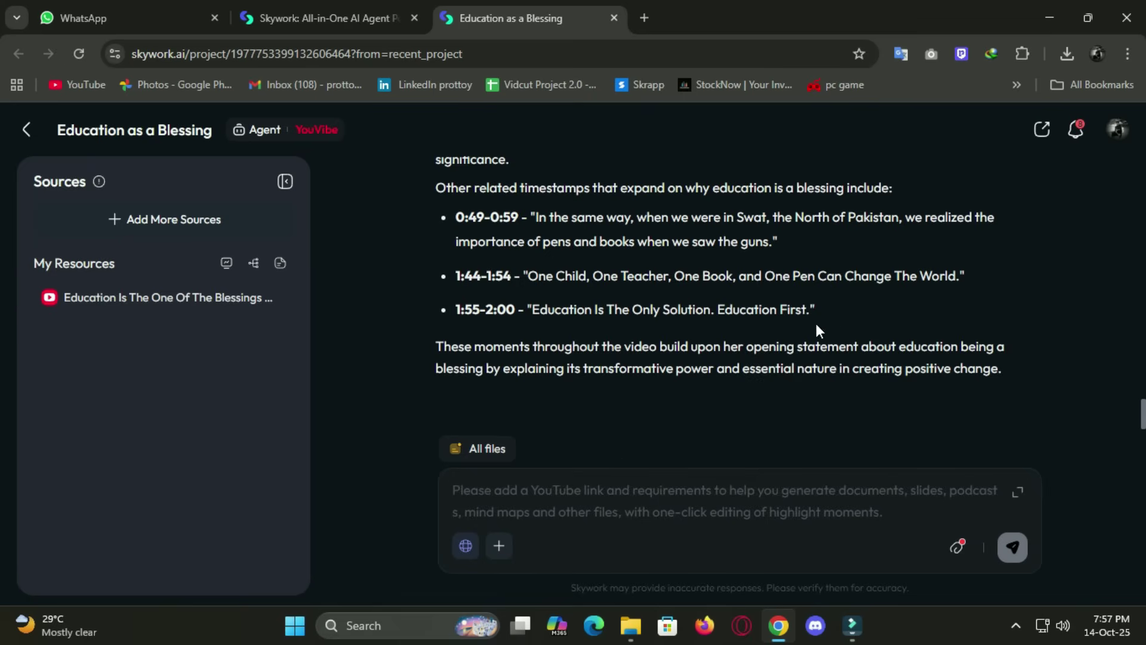
pyautogui.scroll(-1, 831, 327)
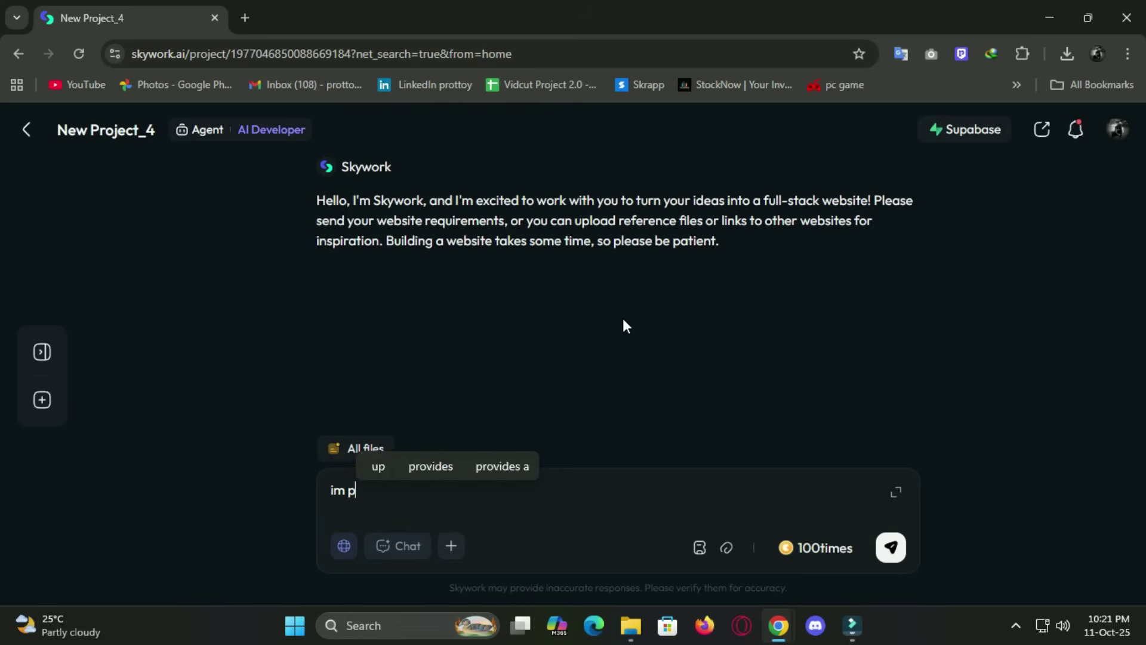
pyautogui.write('rottoy sharma. im a video editor , make a portfolio ')
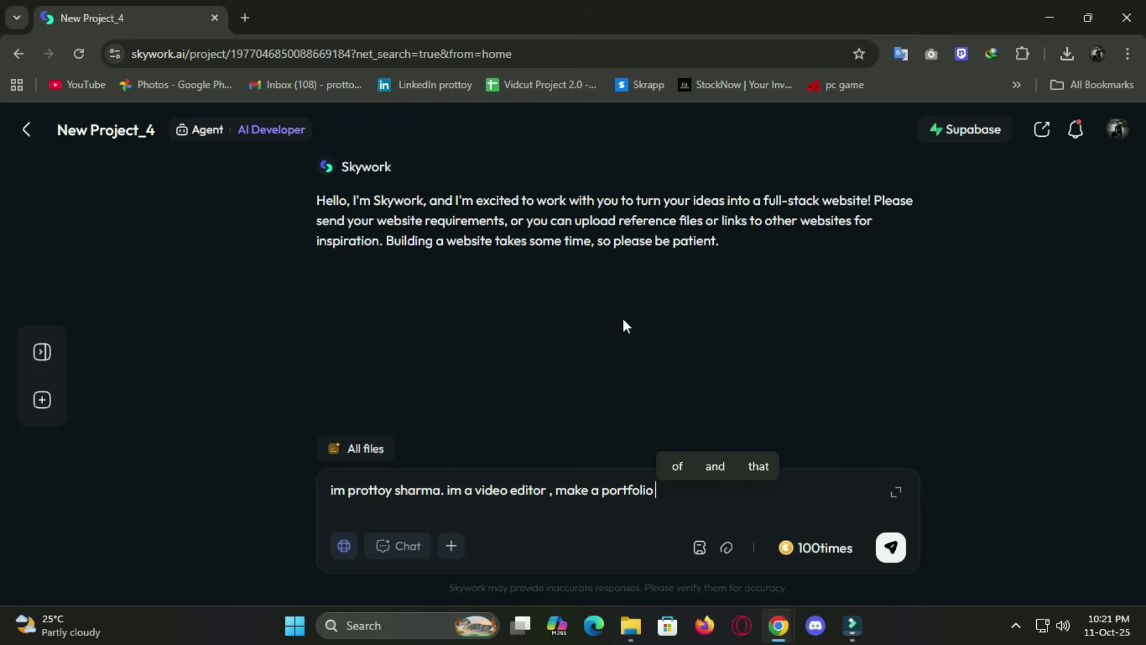
pyautogui.write('website for me')
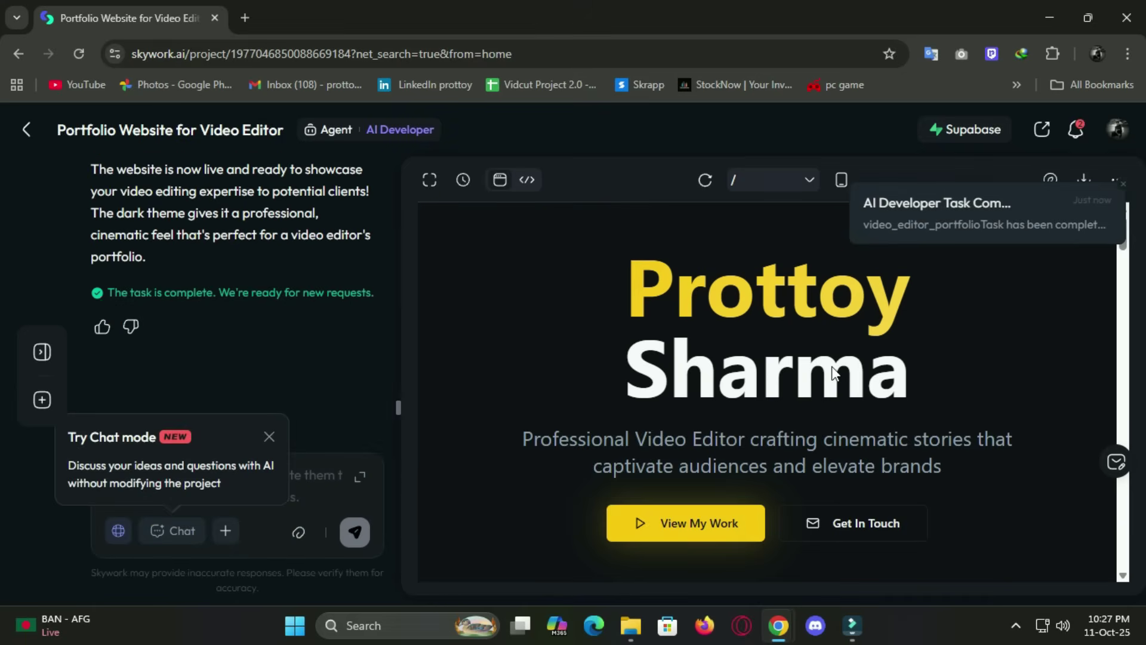
pyautogui.scroll(-2, 947, 441)
pyautogui.scroll(-2, 1007, 408)
pyautogui.scroll(-1, 998, 418)
pyautogui.scroll(-3, 962, 394)
pyautogui.scroll(-2, 960, 402)
pyautogui.scroll(-2, 954, 404)
pyautogui.scroll(-3, 951, 404)
pyautogui.scroll(-2, 951, 404)
pyautogui.scroll(-1, 950, 402)
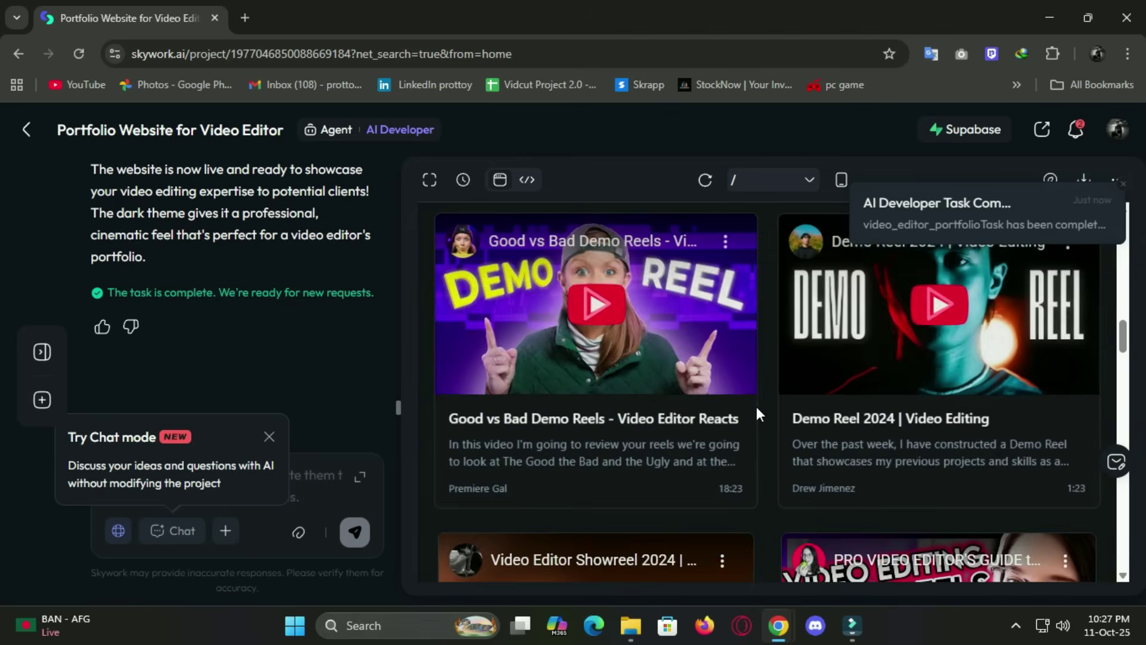
pyautogui.scroll(-2, 985, 429)
pyautogui.scroll(-1, 1000, 447)
pyautogui.scroll(-2, 927, 438)
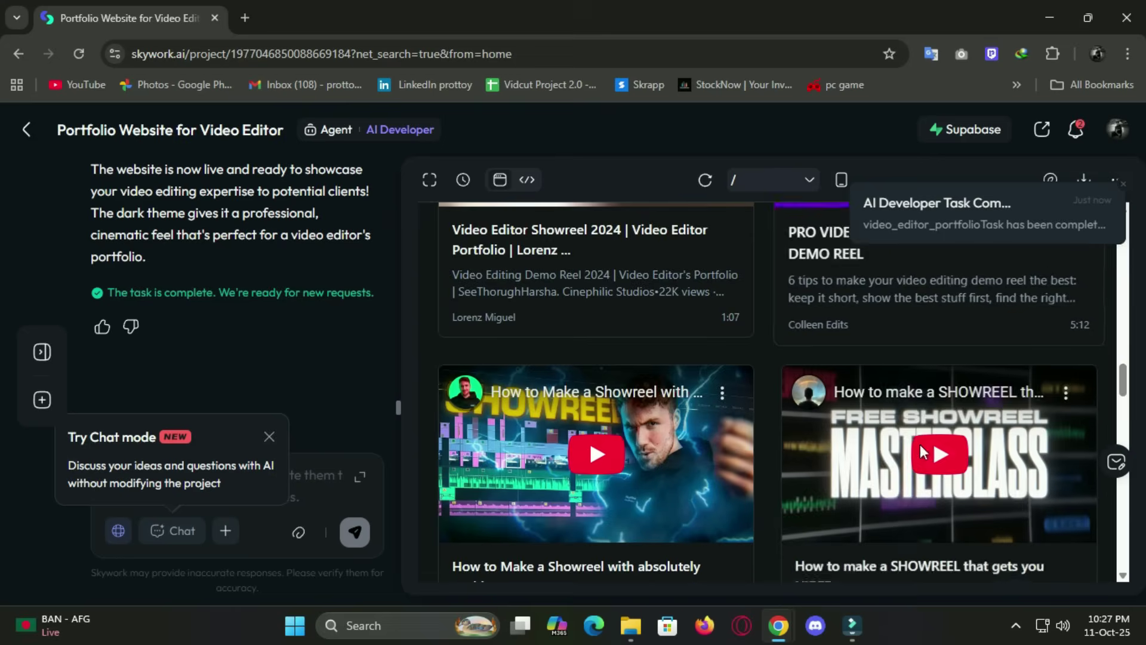
pyautogui.scroll(-2, 955, 422)
pyautogui.scroll(-2, 956, 422)
pyautogui.scroll(-1, 955, 421)
pyautogui.scroll(-2, 955, 422)
pyautogui.scroll(-1, 927, 419)
pyautogui.scroll(-1, 940, 413)
pyautogui.scroll(-1, 955, 405)
pyautogui.scroll(-2, 958, 408)
pyautogui.scroll(-1, 965, 405)
pyautogui.scroll(-1, 968, 408)
pyautogui.scroll(-2, 968, 407)
pyautogui.scroll(-2, 967, 407)
pyautogui.scroll(-1, 968, 402)
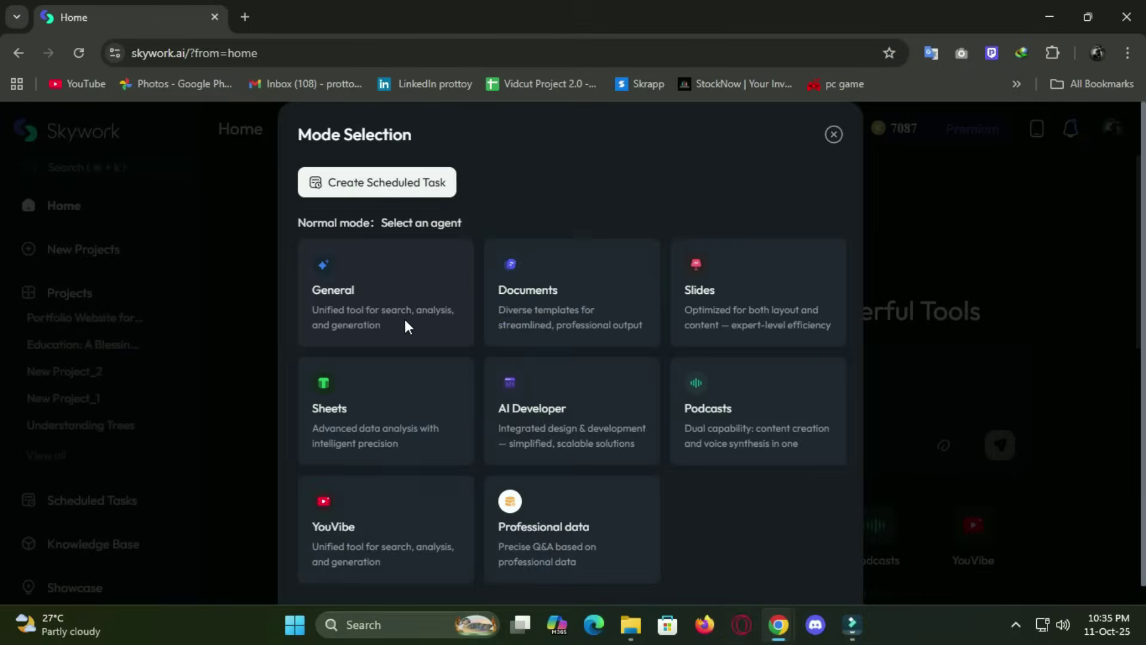
# Send the General agent the request 'make a image of a cat sit on a rock'
pyautogui.click(405, 319)
pyautogui.click(461, 497)
pyautogui.write('make a ')
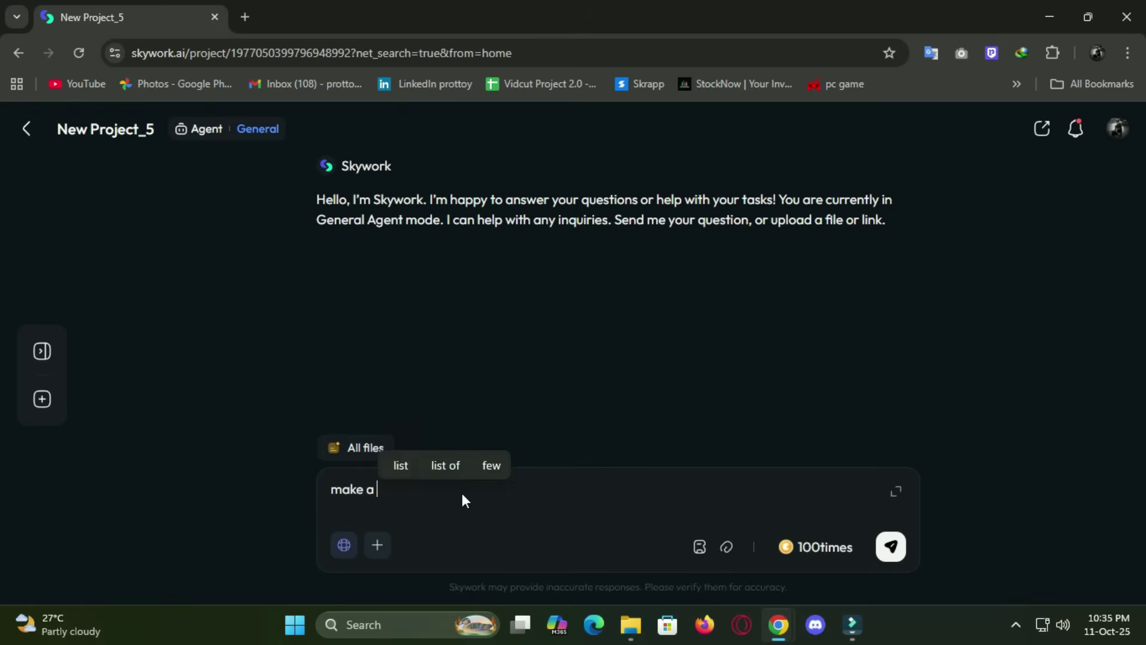
pyautogui.write('image of a cat sit on a rock')
pyautogui.press('Return')
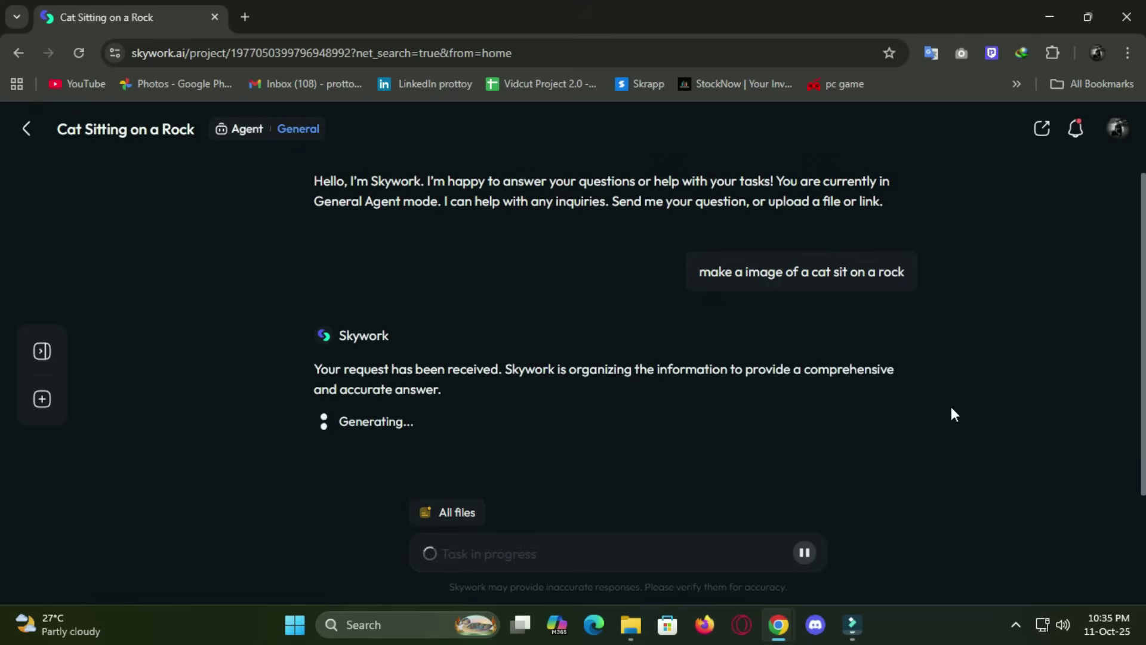